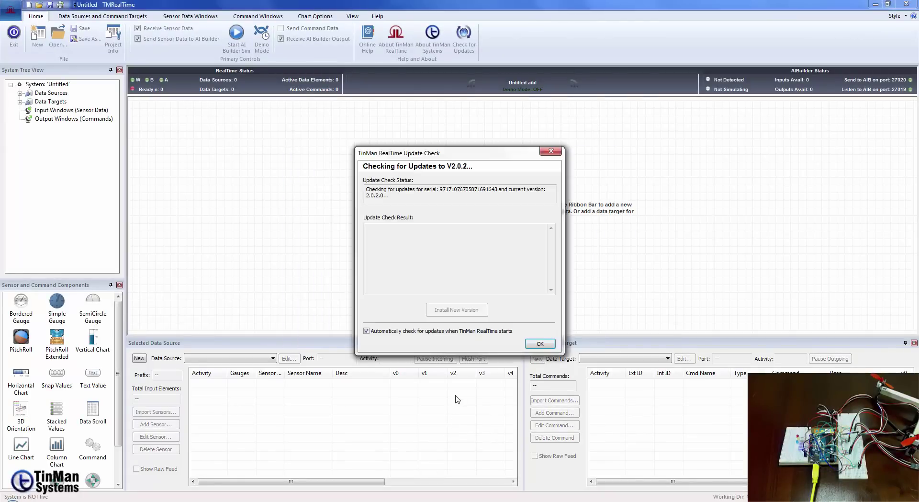
Dismiss the update check and show the Data Sources and Command Targets tools.
left_click(540, 344)
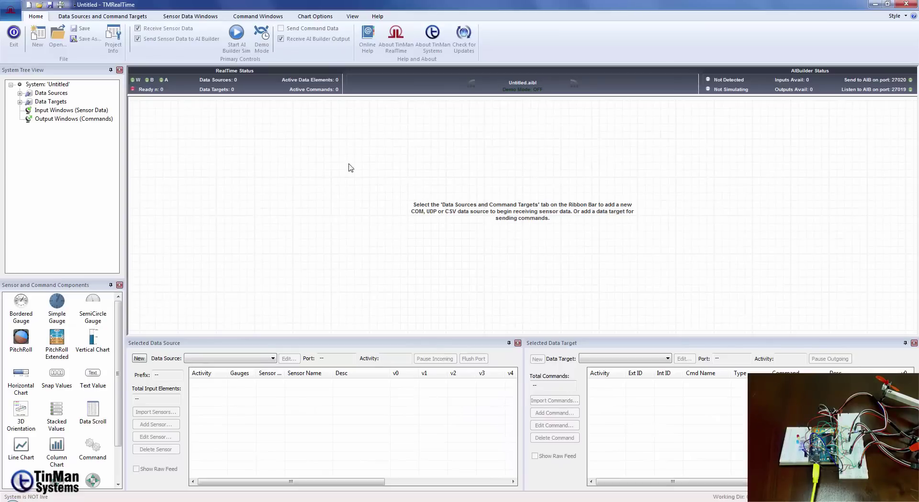
left_click(103, 16)
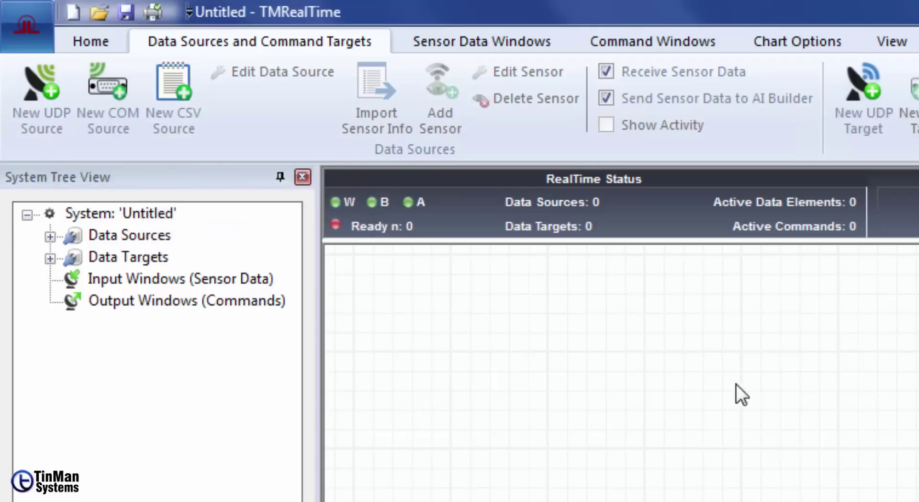
Create a new COM source on COM7 (Arduino Uno), keeping the name COM7, at 57600 baud.
left_click(119, 110)
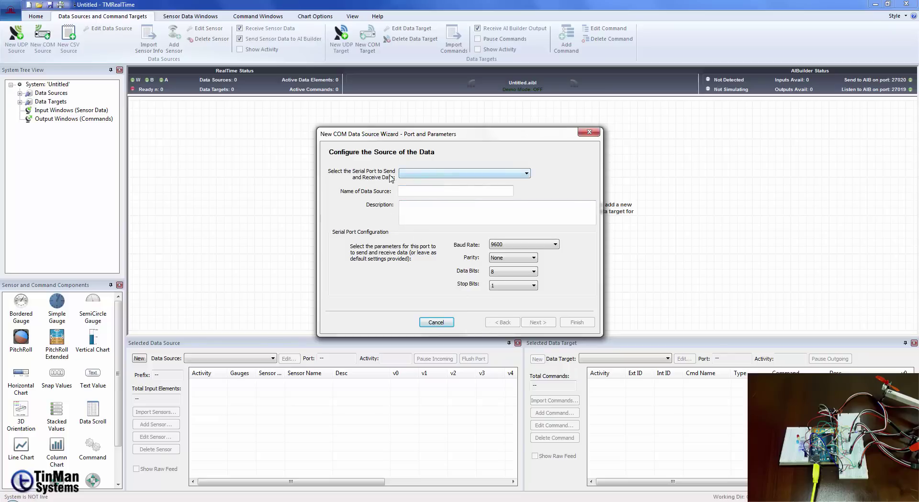
left_click(527, 174)
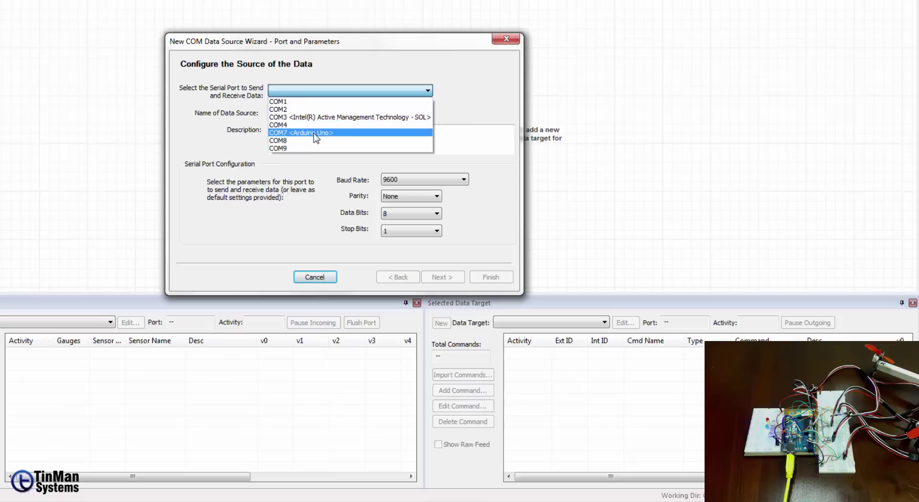
left_click(282, 133)
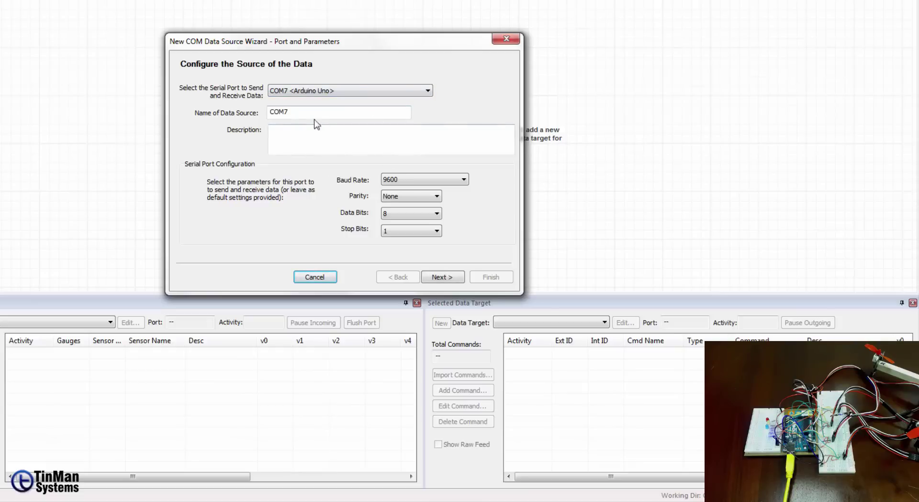
left_click_drag(316, 115, 202, 120)
left_click(294, 111)
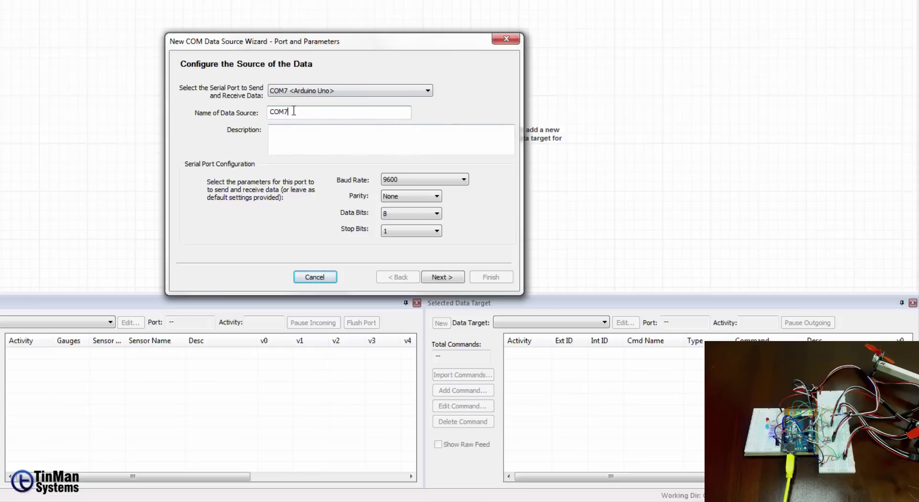
left_click(316, 139)
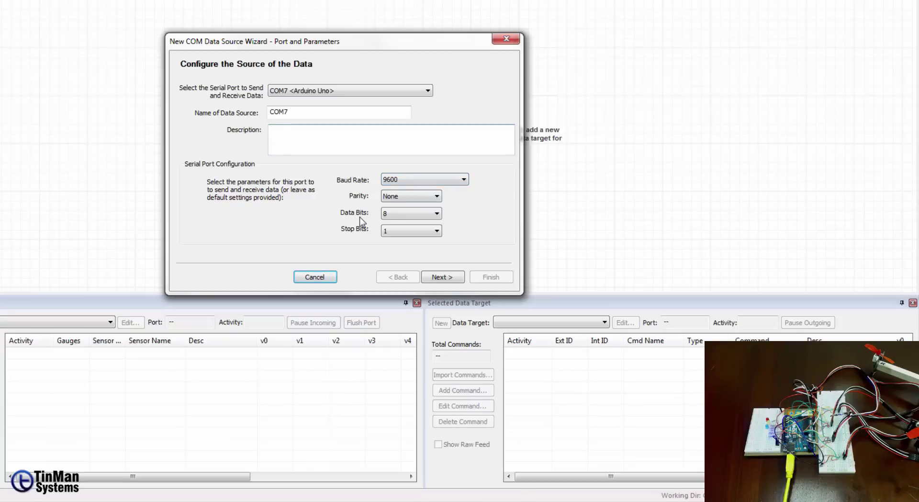
left_click(423, 184)
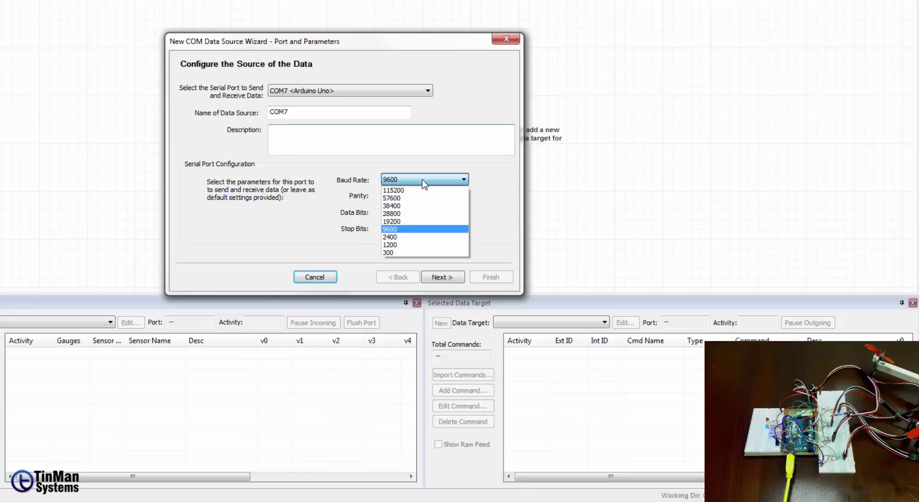
left_click(396, 198)
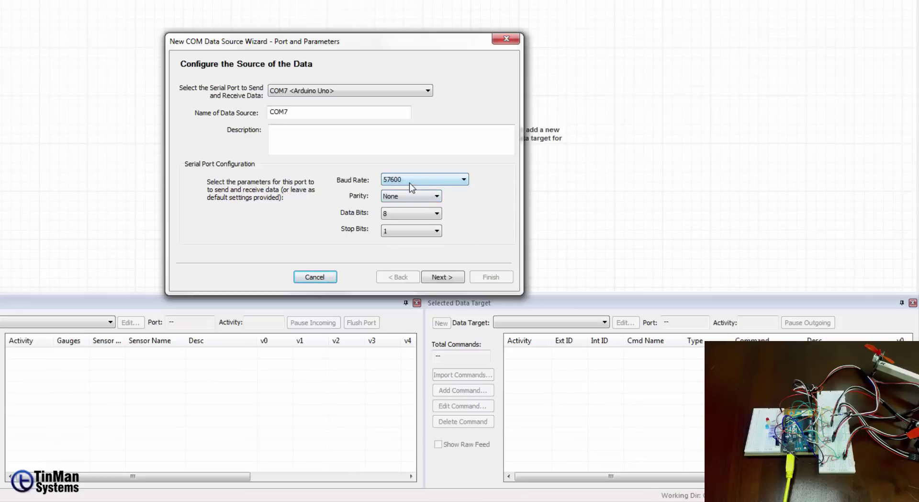
Advance to the Data Format page and enable 'Messages begin with a prefix'.
left_click(444, 276)
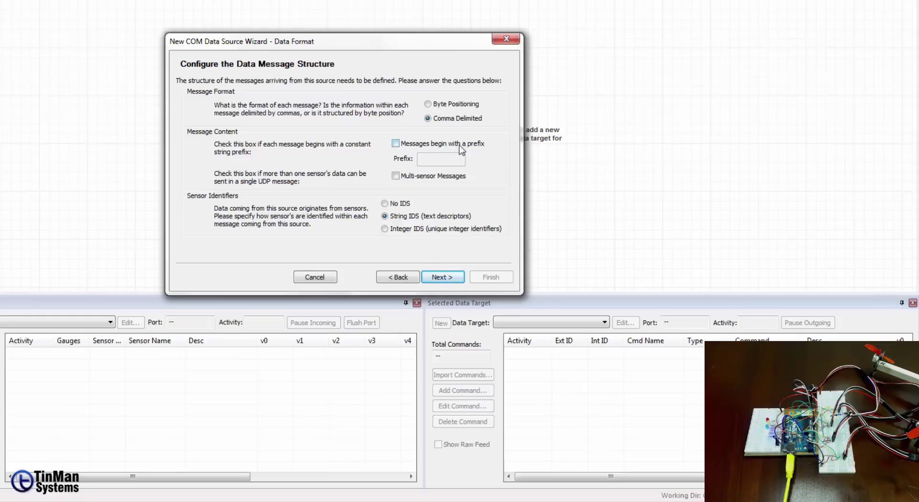
left_click(406, 144)
left_click(432, 162)
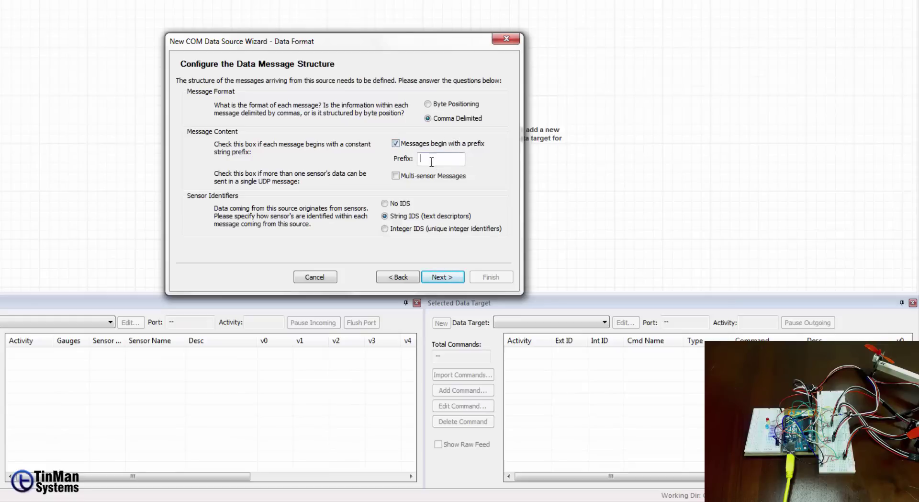
Turn off the message prefix, keep String IDs, and finish the wizard to create COM Port 7.
left_click(407, 146)
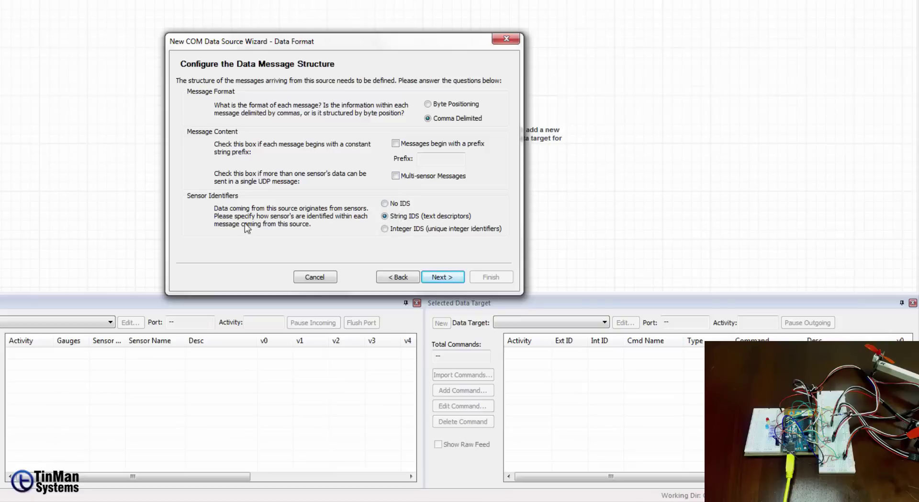
left_click(390, 205)
left_click(394, 217)
left_click(409, 230)
left_click(404, 216)
left_click(453, 278)
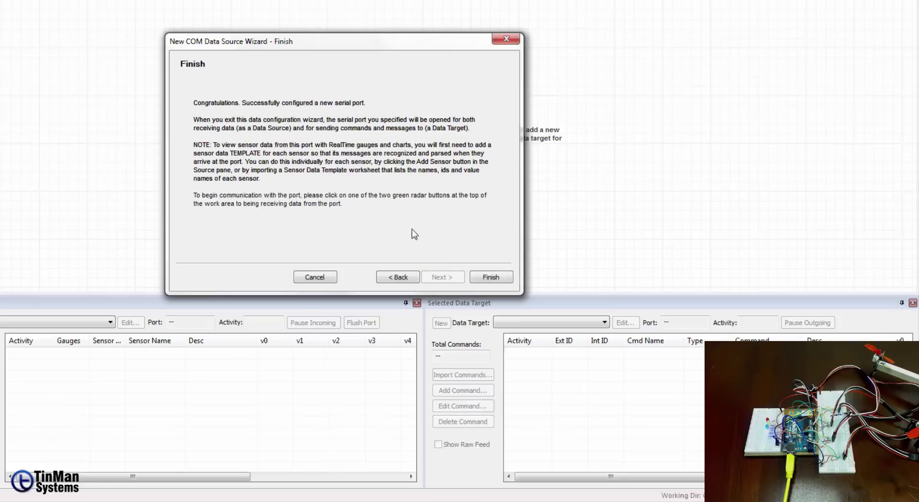
left_click(493, 278)
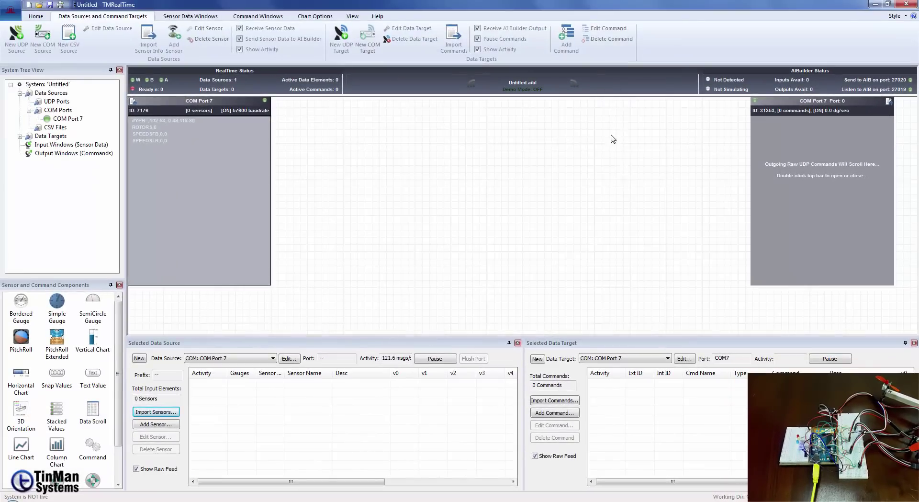
Start receiving COM Port 7 data and place its expanded raw feed window at the canvas top-left.
left_click(472, 85)
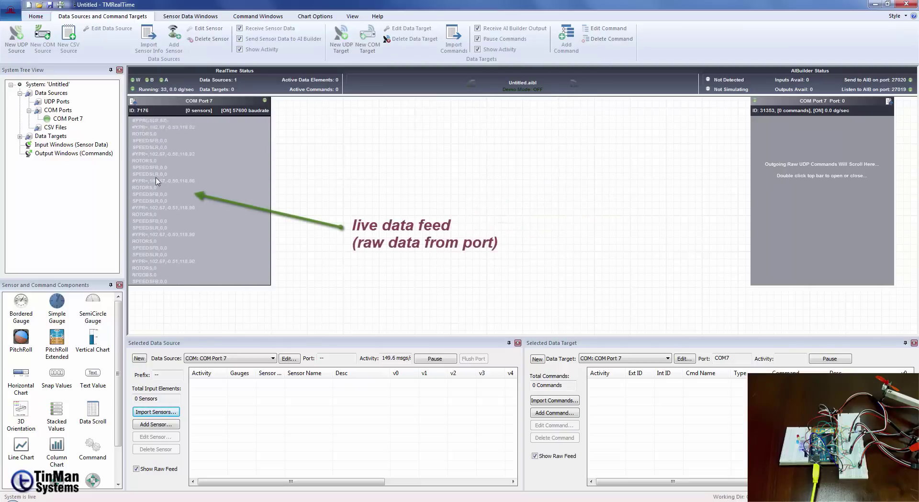
double_click(211, 101)
mouse_move(212, 102)
left_mouse_down()
mouse_move(376, 178)
mouse_move(337, 153)
mouse_move(323, 121)
mouse_move(246, 118)
left_mouse_up()
double_click(342, 155)
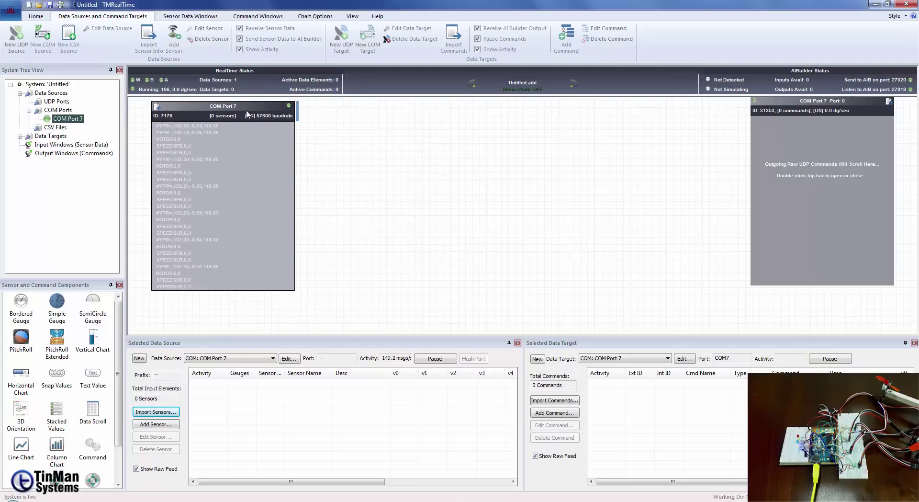
double_click(250, 109)
double_click(250, 108)
double_click(250, 109)
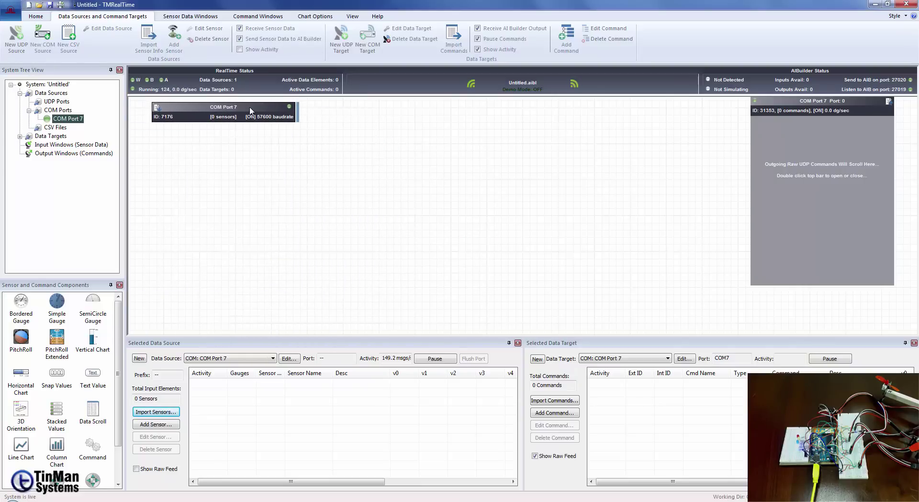
double_click(250, 110)
left_click_drag(250, 110, 226, 104)
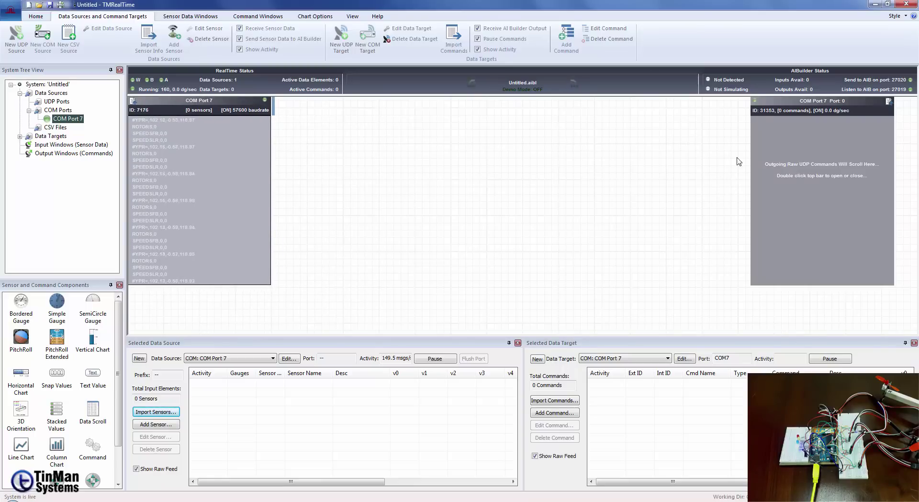
left_click_drag(781, 115, 804, 110)
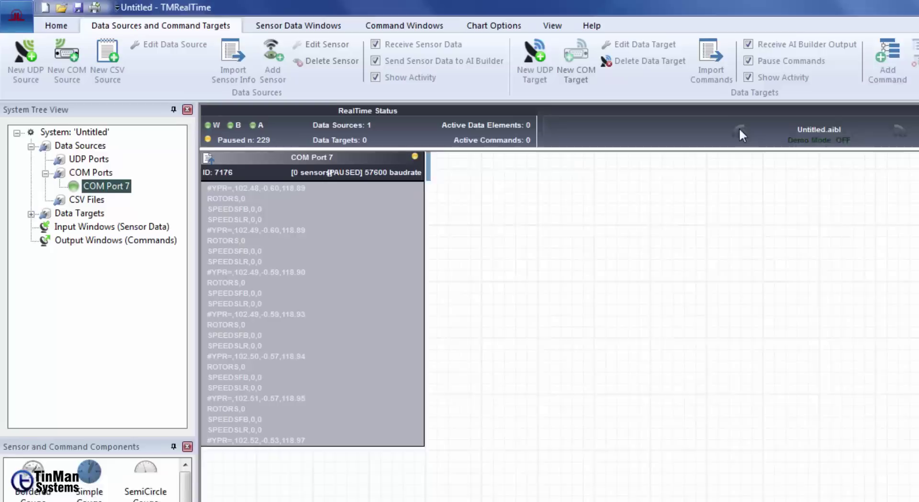
left_click(151, 124)
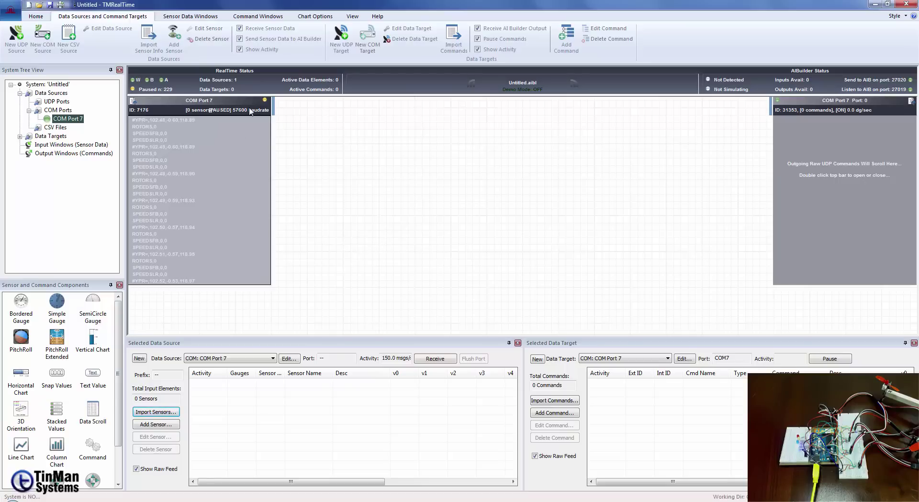
left_click(470, 84)
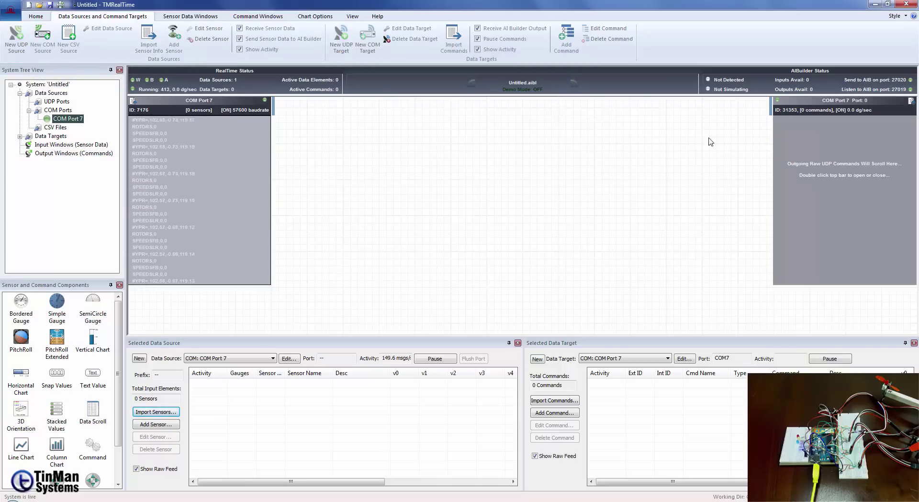
left_click_drag(831, 109, 831, 112)
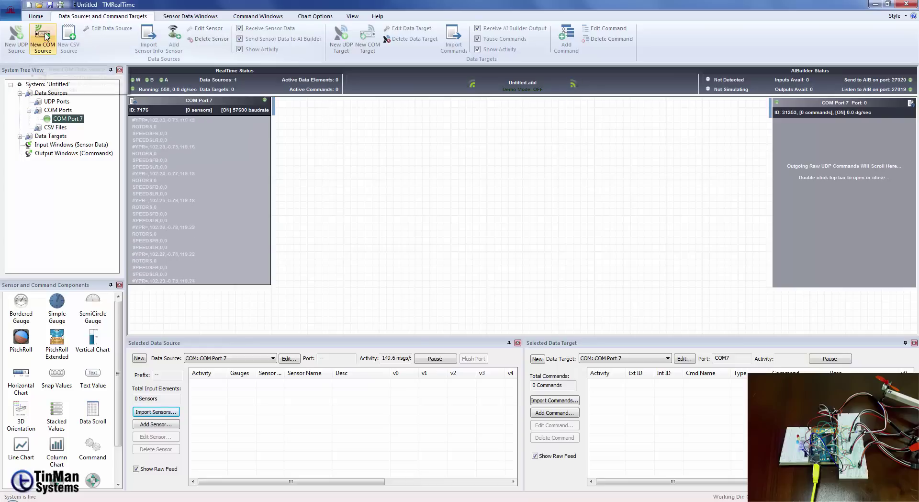
Reposition the COM Port 7 source and target windows and scroll the panel down.
left_click_drag(210, 114, 191, 117)
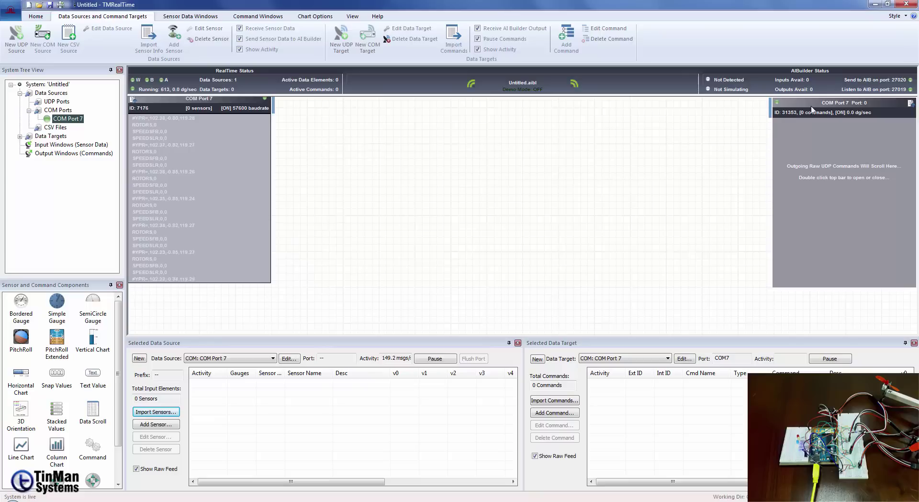
mouse_move(812, 109)
left_mouse_down()
mouse_move(812, 162)
mouse_move(814, 107)
left_mouse_up()
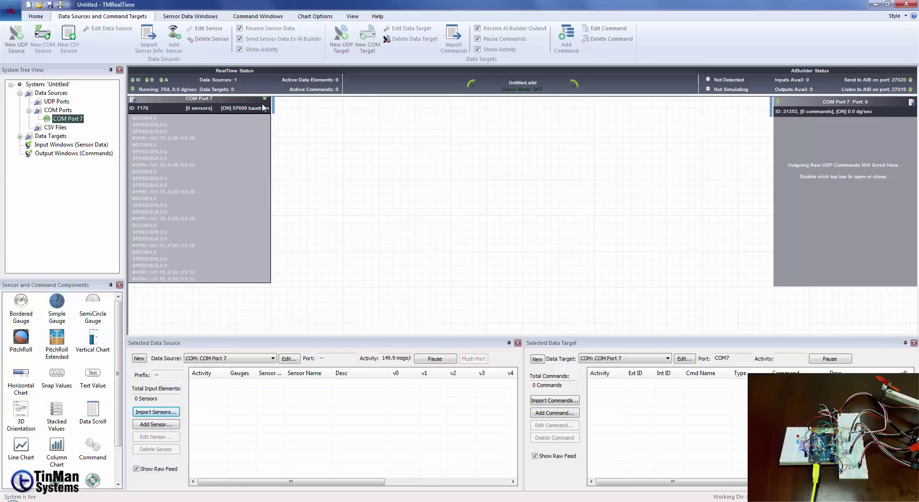
left_click_drag(263, 107, 263, 109)
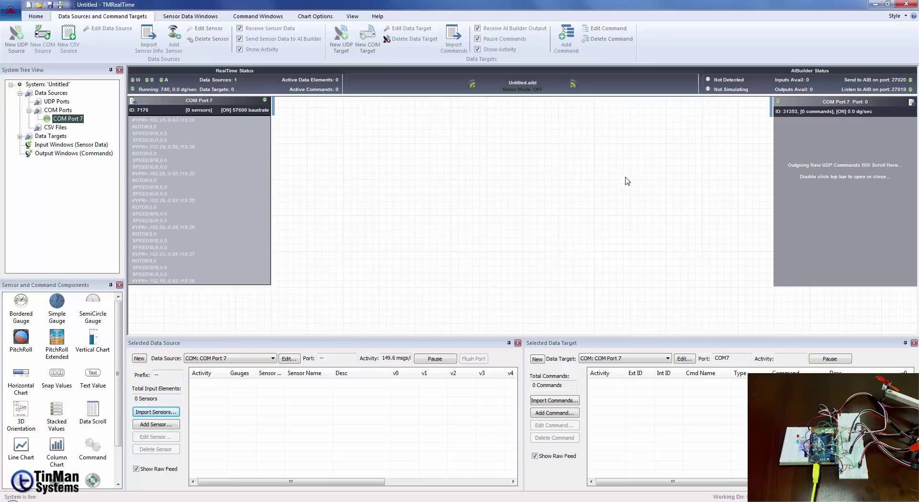
scroll(26, 432, "down", 1)
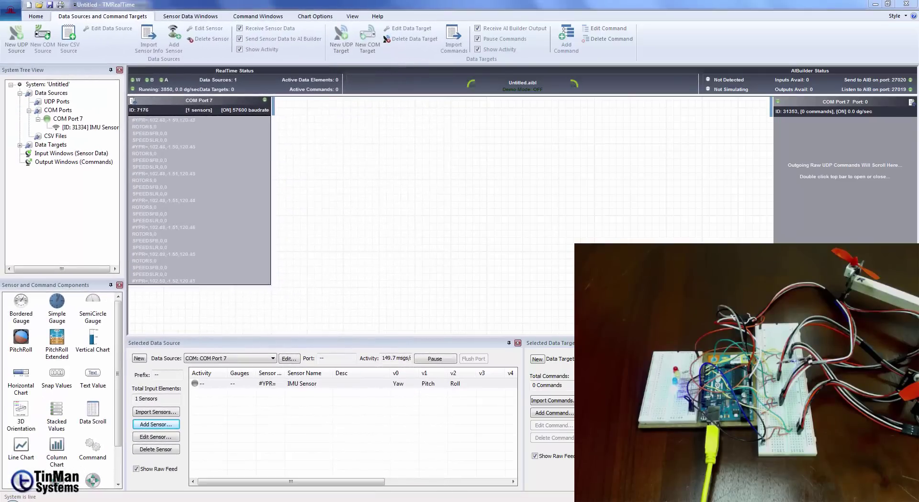
left_click(285, 385)
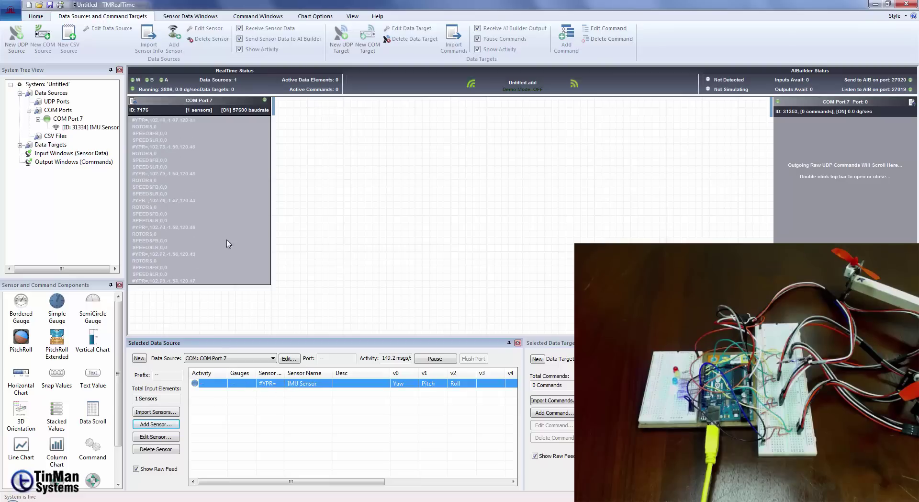
left_click(481, 72)
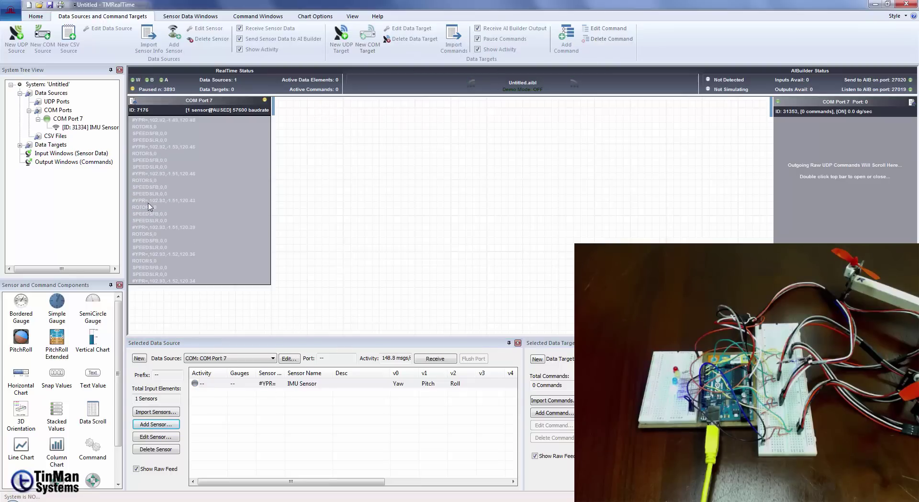
left_click(468, 82)
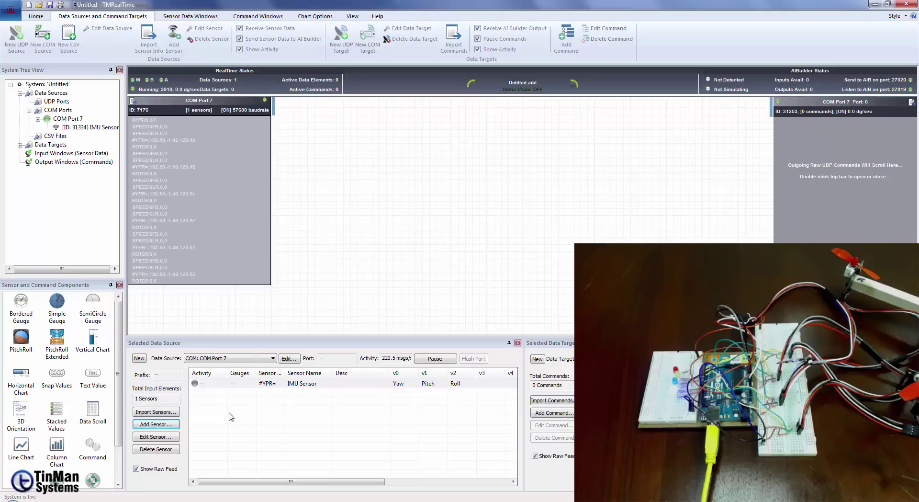
left_click(239, 383)
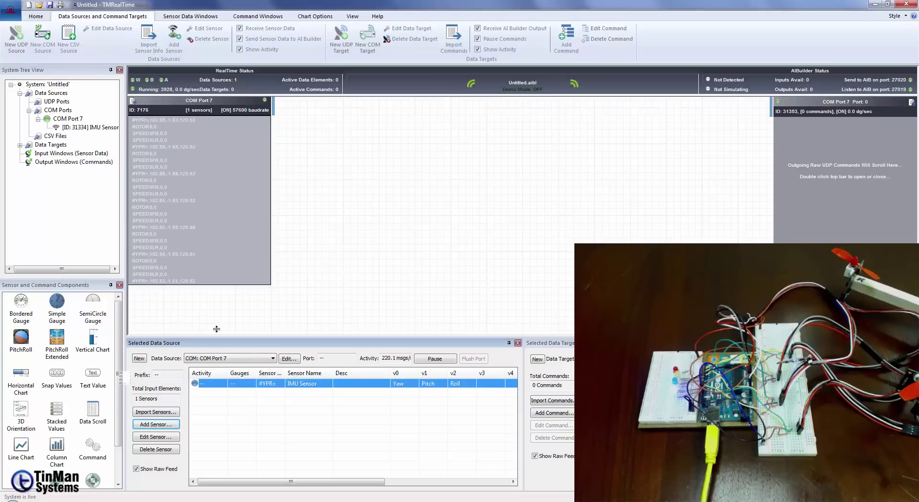
Place a Stacked Values gauge and bind it to COM Port 7's IMU Sensor Yaw, Pitch, Roll values.
left_click_drag(216, 328, 408, 200)
right_click(390, 197)
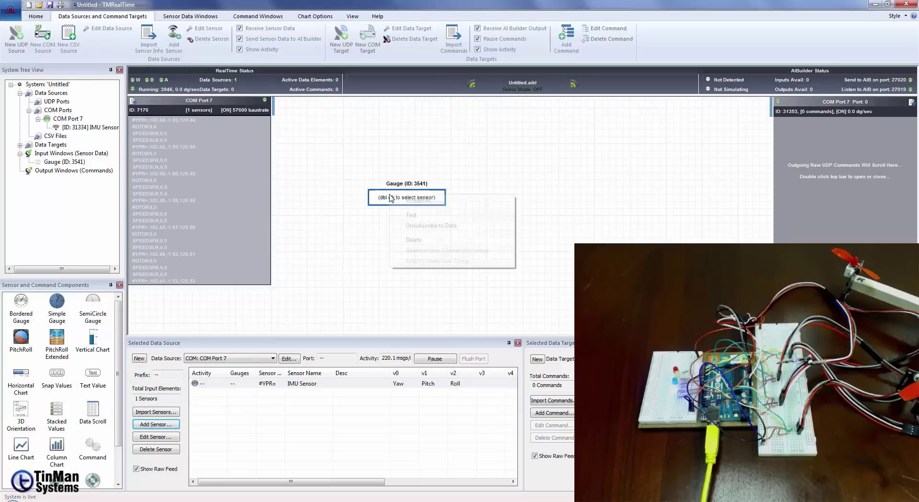
left_click(434, 201)
left_click(470, 254)
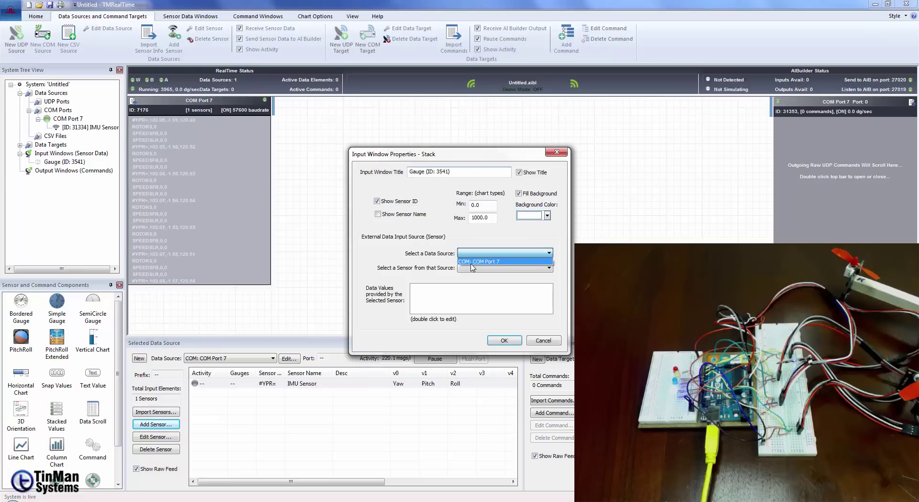
left_click(479, 261)
left_click(479, 268)
left_click(480, 276)
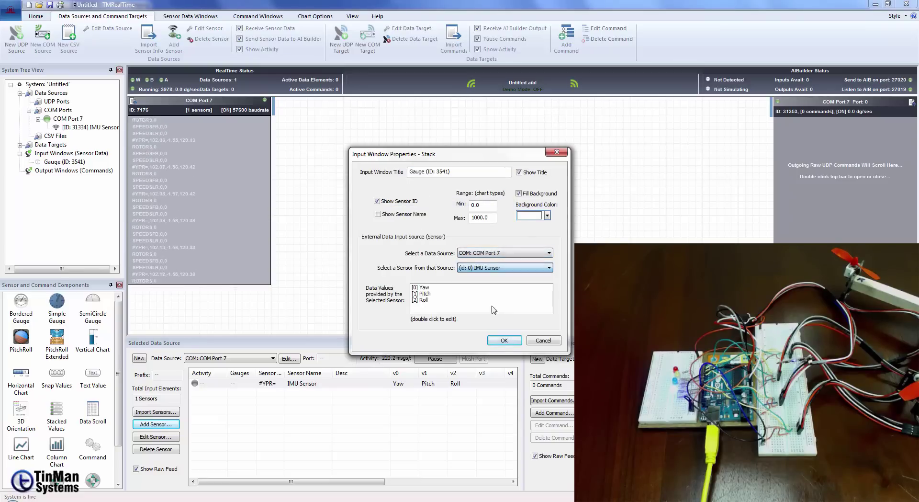
left_click(504, 340)
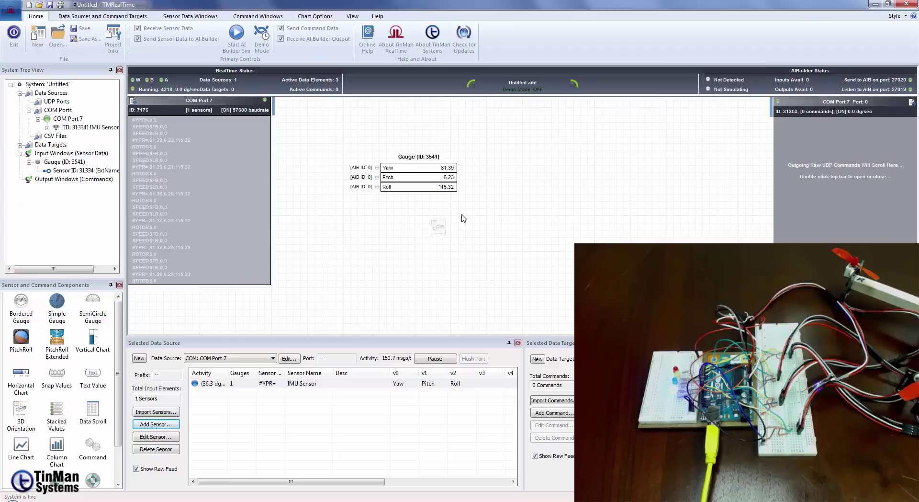
Place a 3D Orientation gauge and set its data source to COM Port 7.
left_click_drag(463, 219, 551, 173)
right_click(558, 172)
left_click(580, 179)
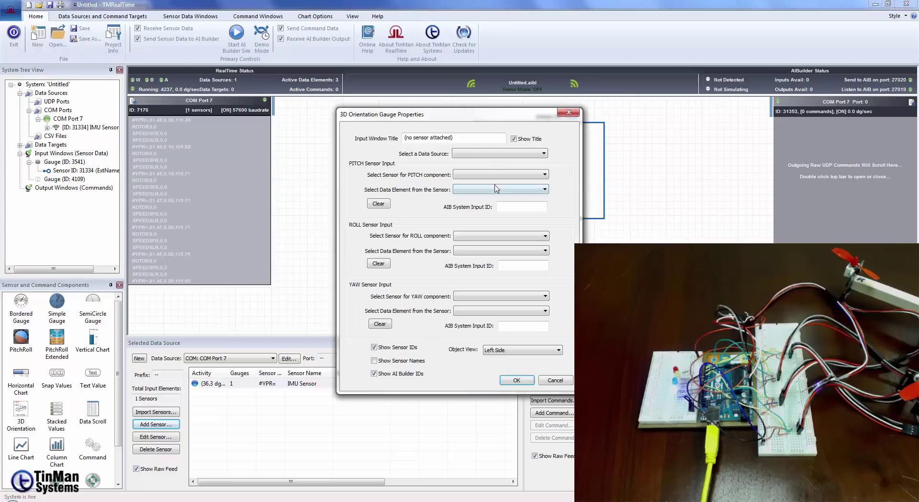
left_click(489, 153)
left_click(489, 163)
Map the IMU Sensor's Pitch, Roll and Yaw values to the gauge's pitch, roll and yaw.
left_click(493, 175)
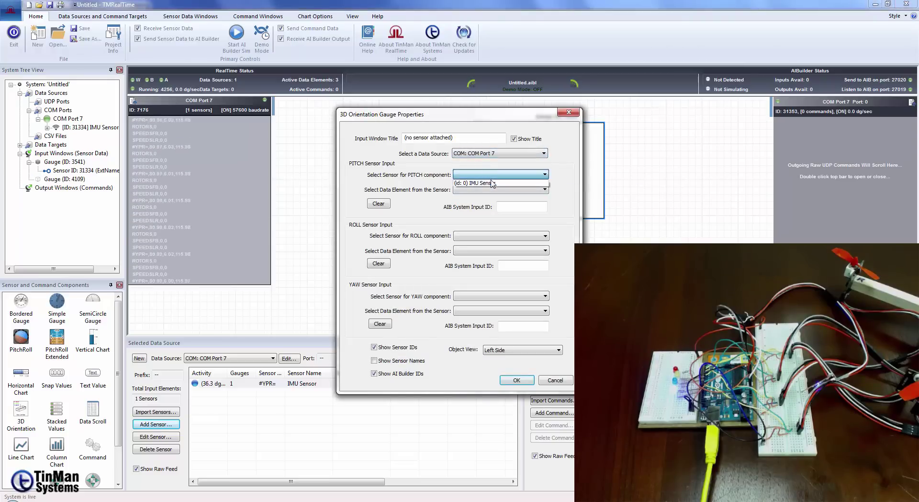
left_click(495, 183)
left_click(496, 190)
left_click(483, 202)
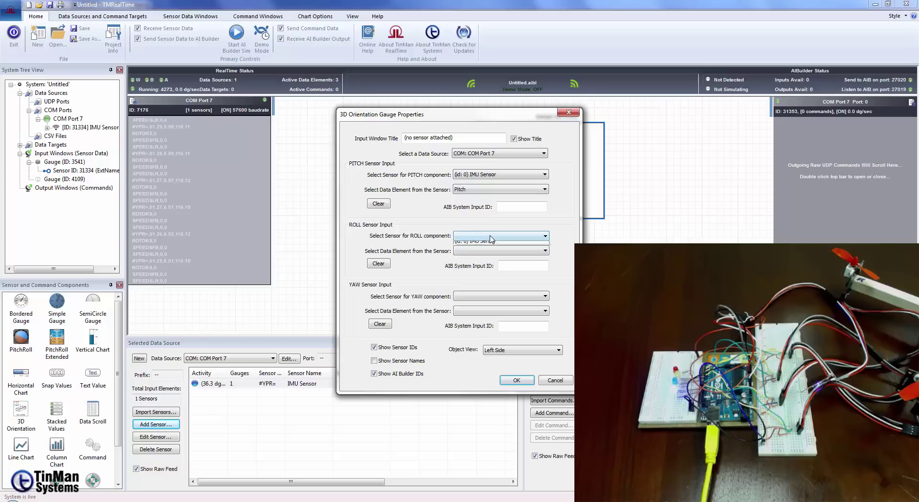
left_click(494, 236)
left_click(492, 245)
left_click(495, 251)
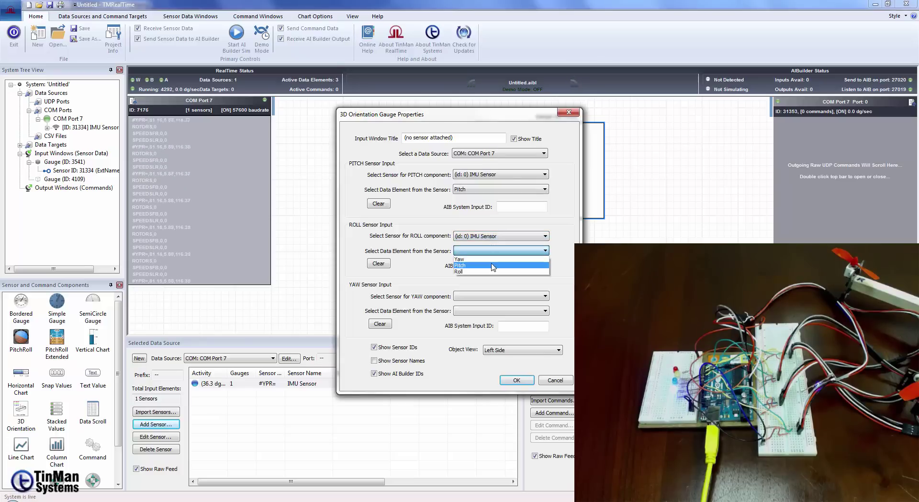
left_click(494, 269)
left_click(493, 296)
left_click(493, 303)
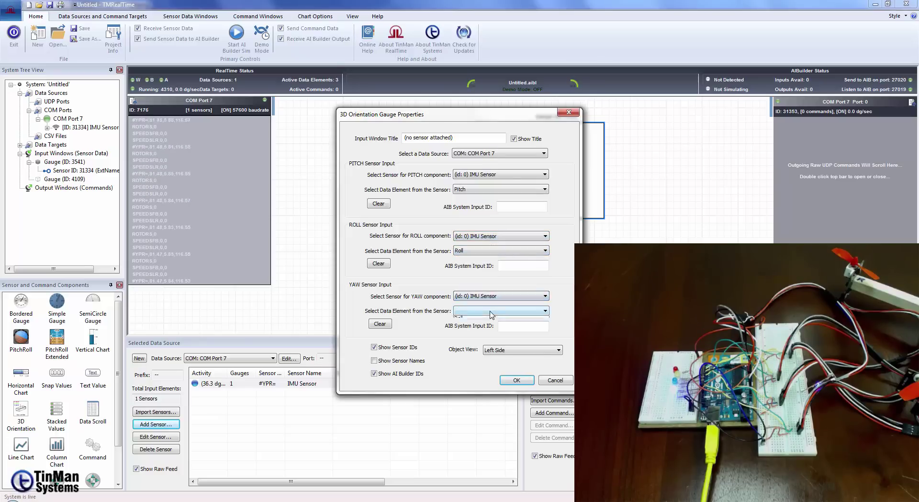
left_click(493, 310)
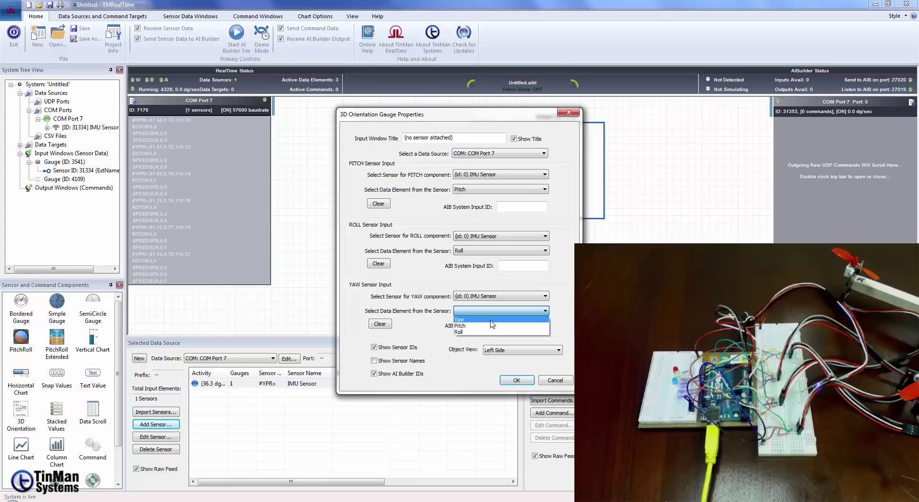
left_click(489, 319)
left_click(516, 381)
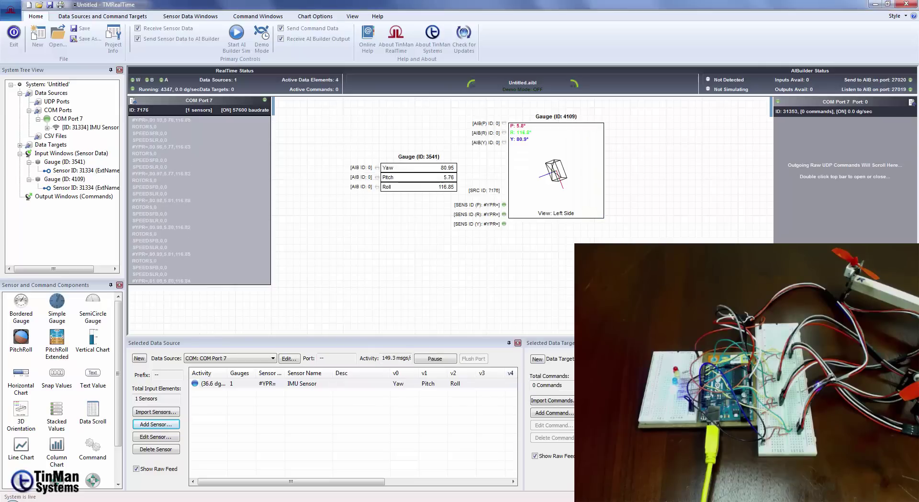